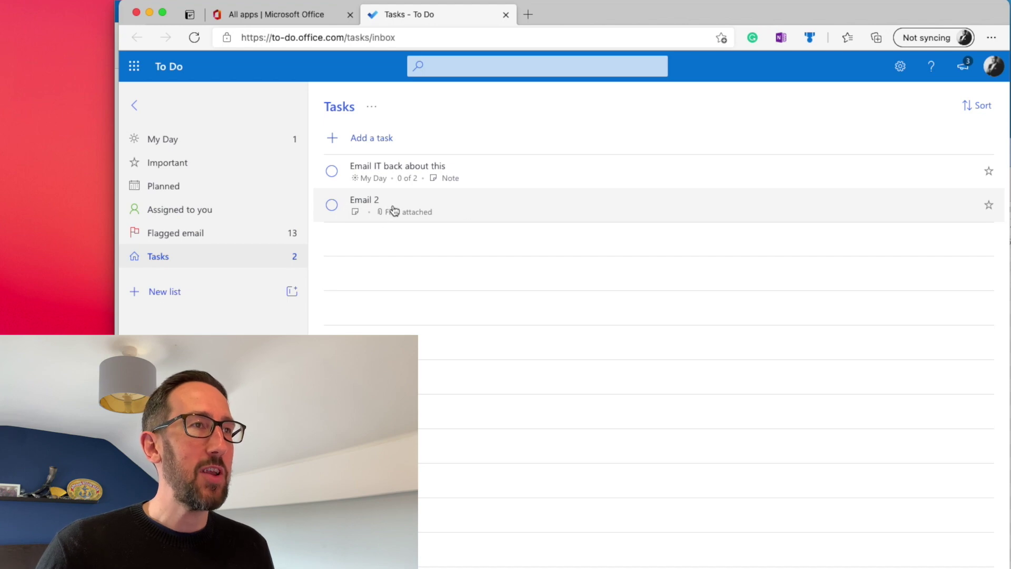
Open the message attached to the Email 2 task and start a reply to it.
click(483, 203)
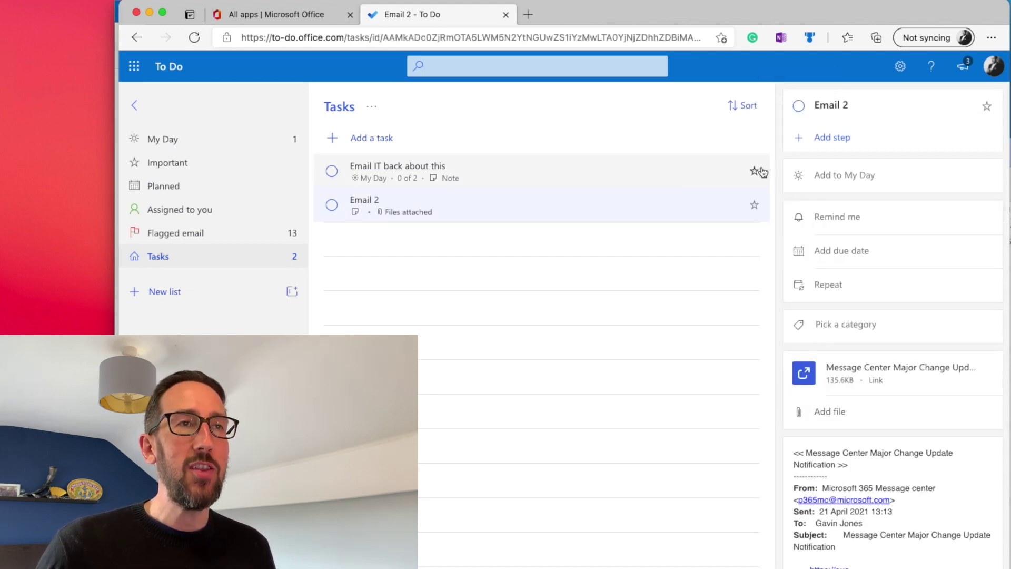
click(859, 373)
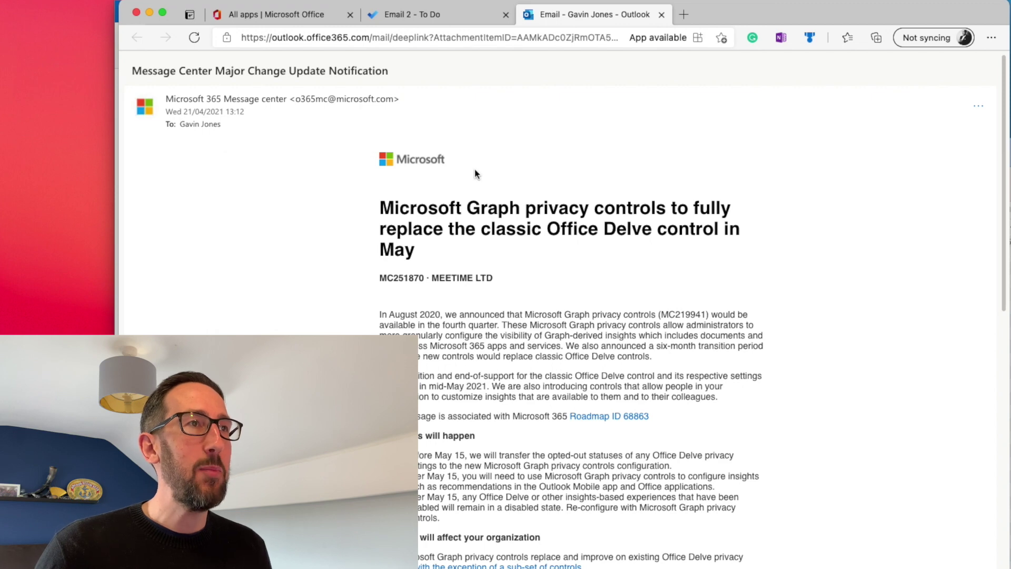
scroll(476, 174, down, 15)
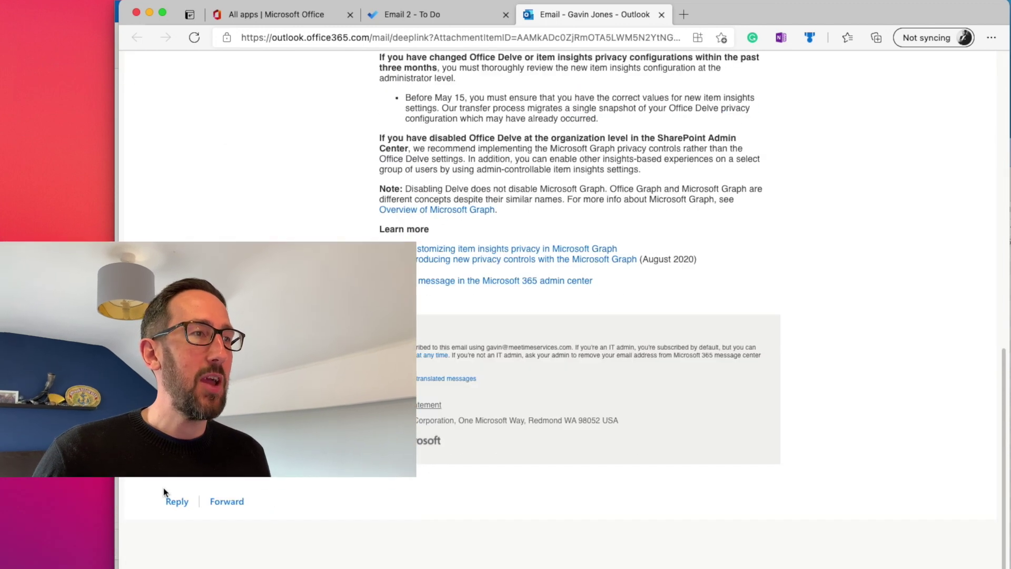
click(170, 506)
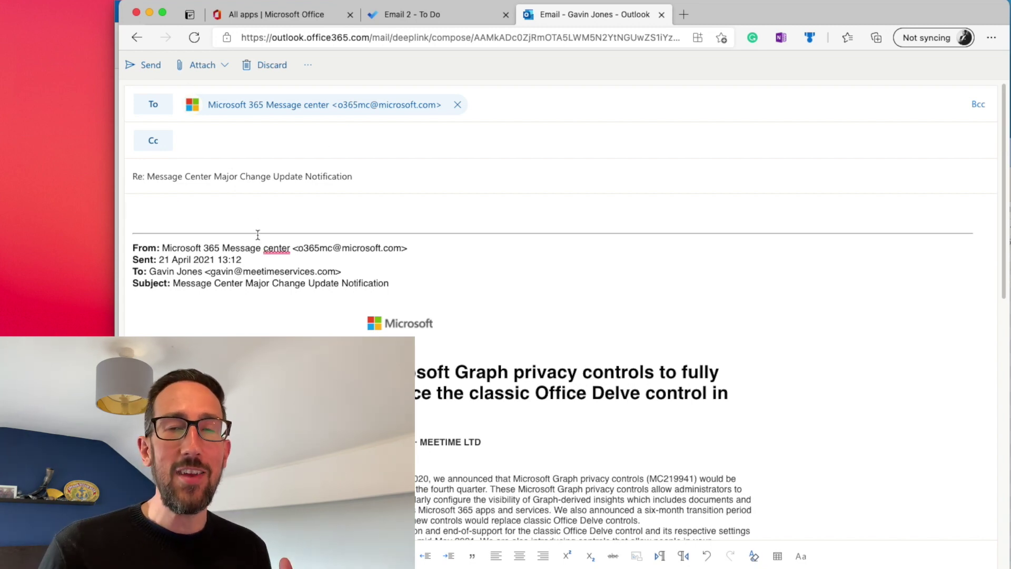
Return to the Email 2 task in To Do and mark it as completed.
click(396, 13)
click(799, 106)
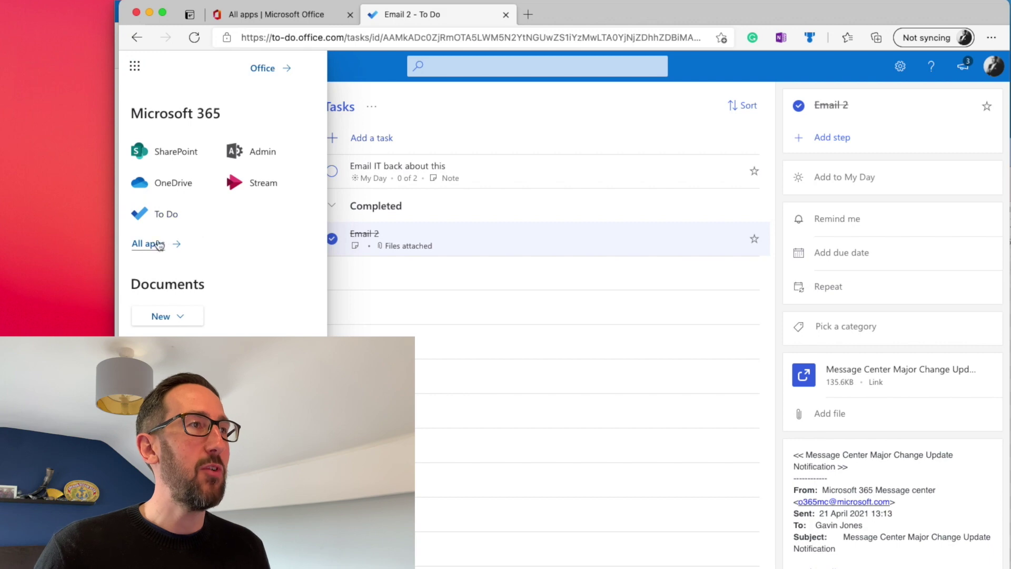
Switch to Outlook from the list of all apps and show the To Do tasks beside the inbox.
click(158, 244)
scroll(231, 263, down, 3)
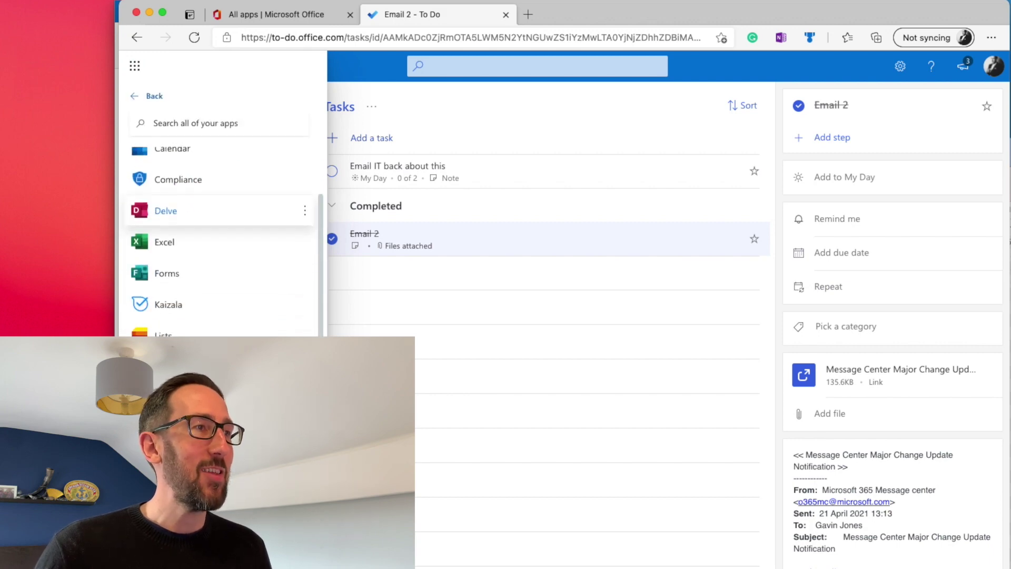
click(168, 367)
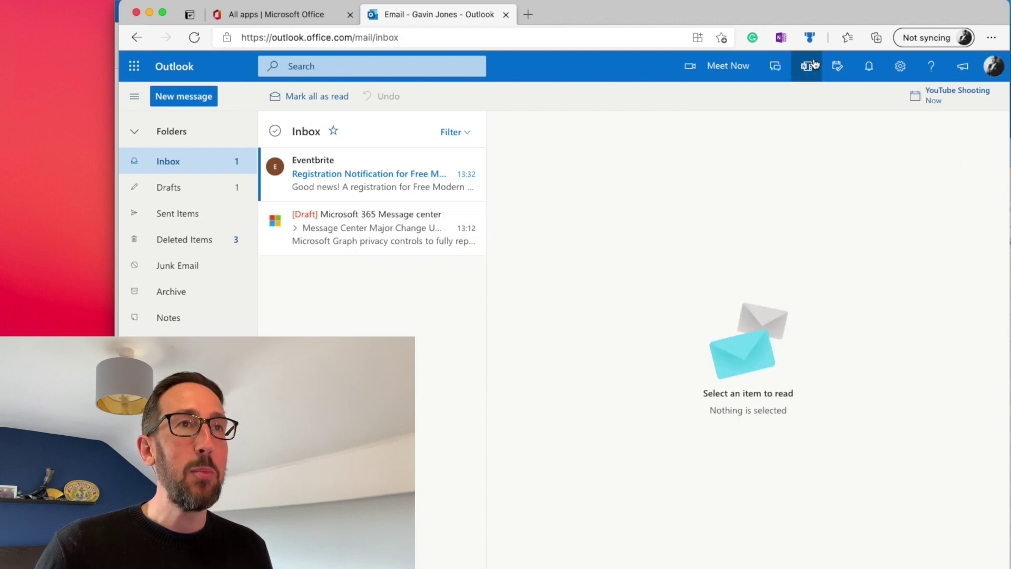
click(837, 66)
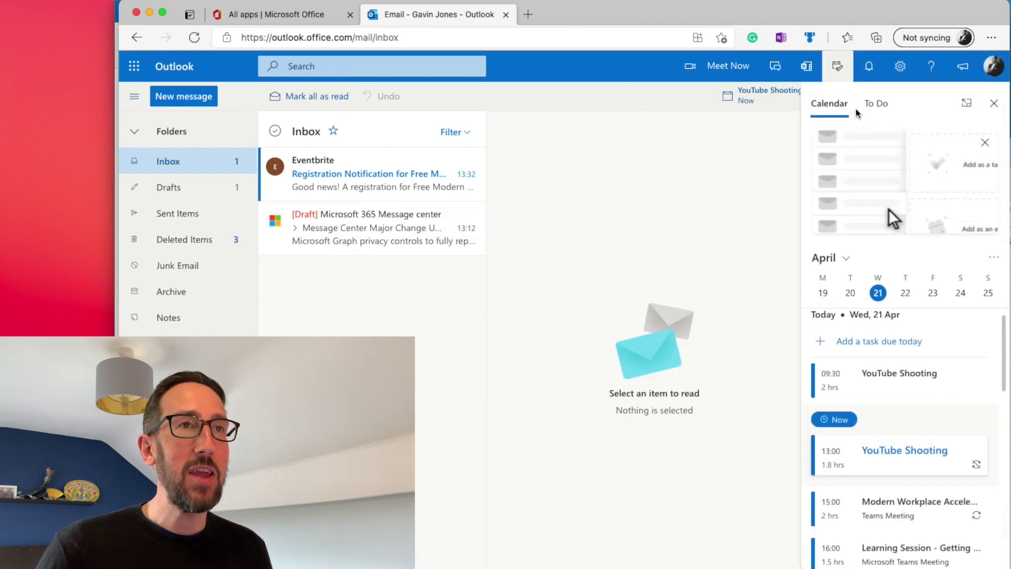
click(876, 103)
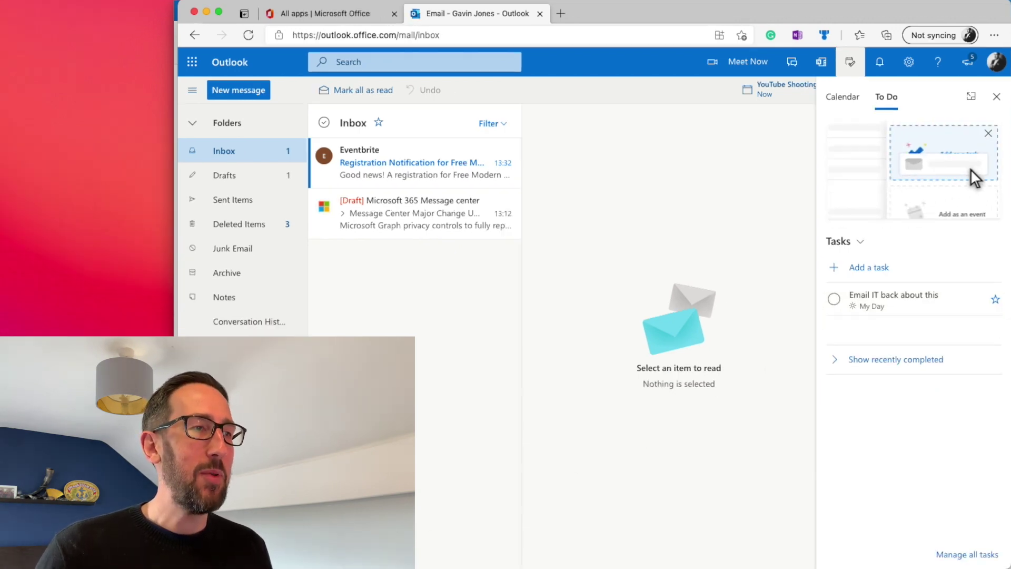
View the full To Do page from Outlook and return to the inbox.
click(296, 553)
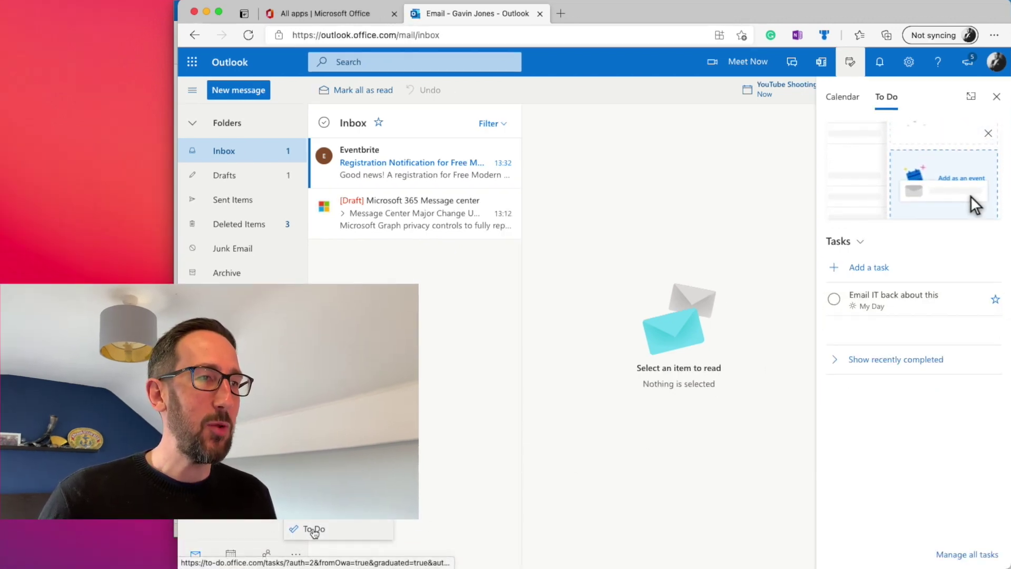
click(314, 530)
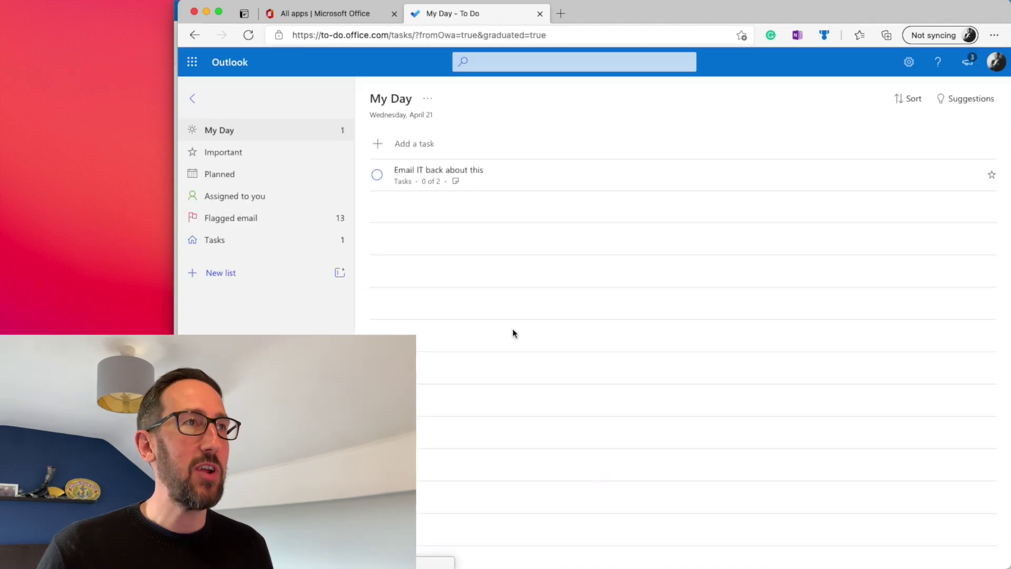
scroll(512, 328, left, 5)
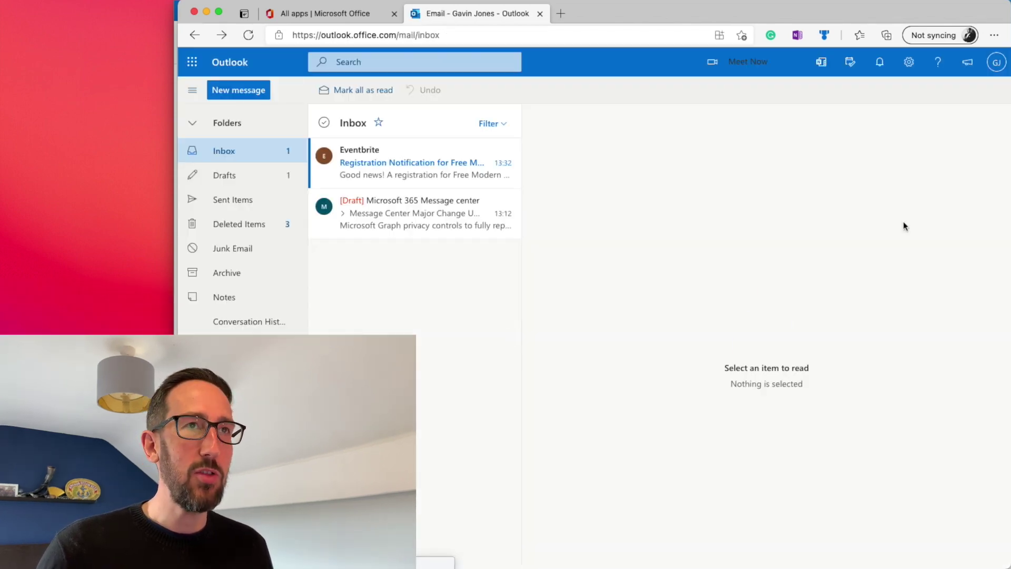
Show the My Day list beside the inbox and add the Microsoft 365 Message center email to it as a task.
click(849, 64)
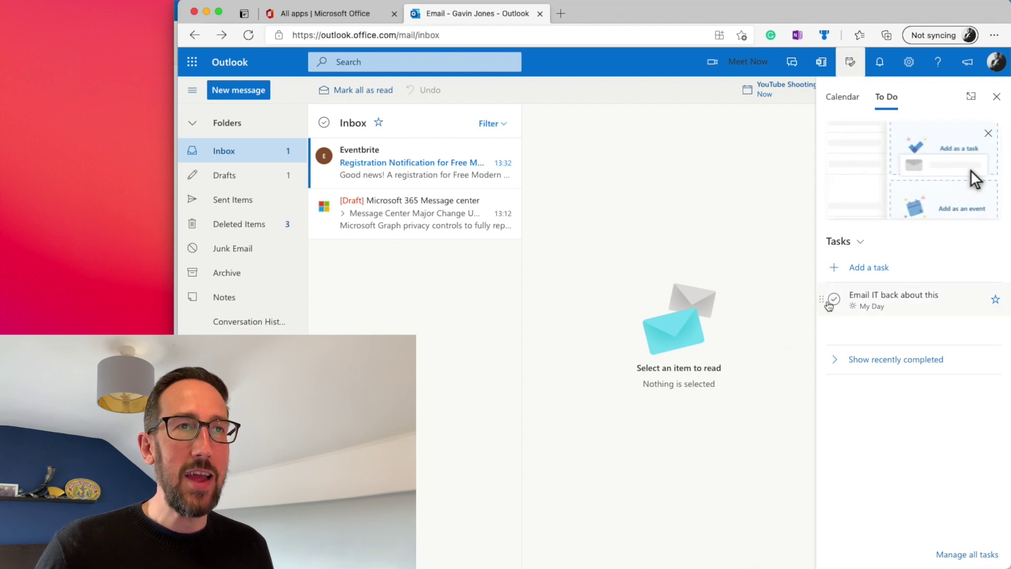
click(856, 246)
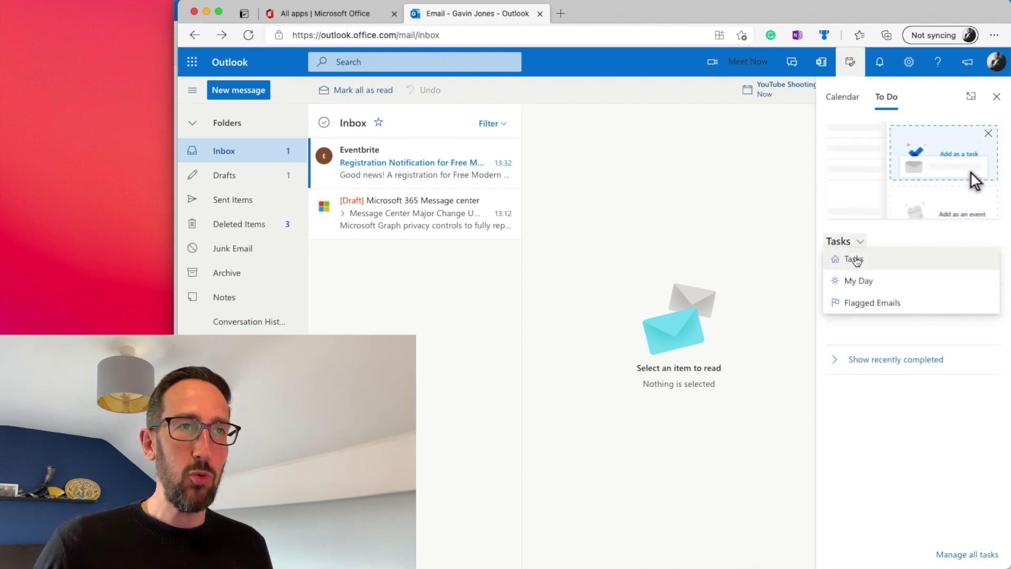
click(857, 281)
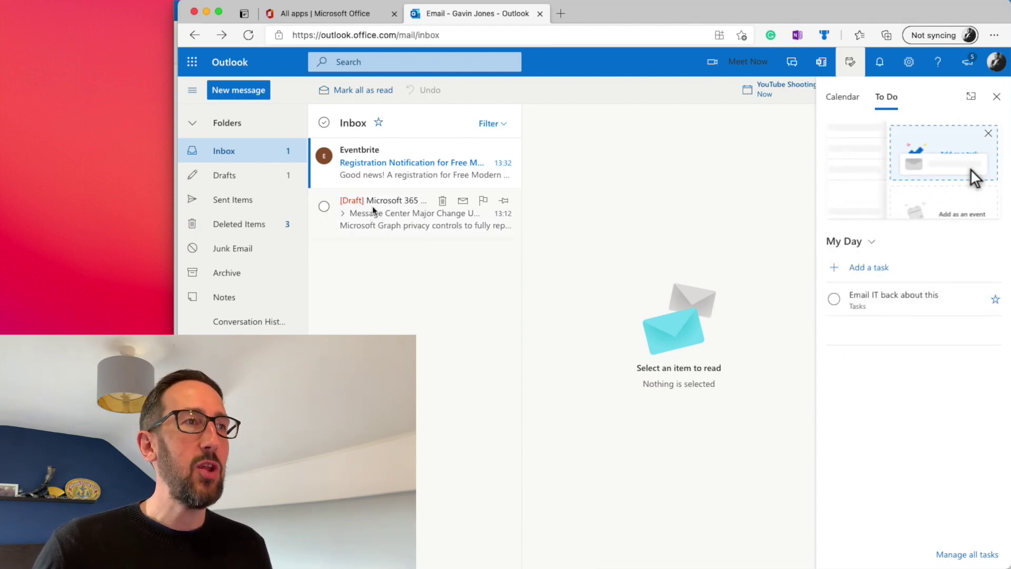
drag(397, 221, 888, 339)
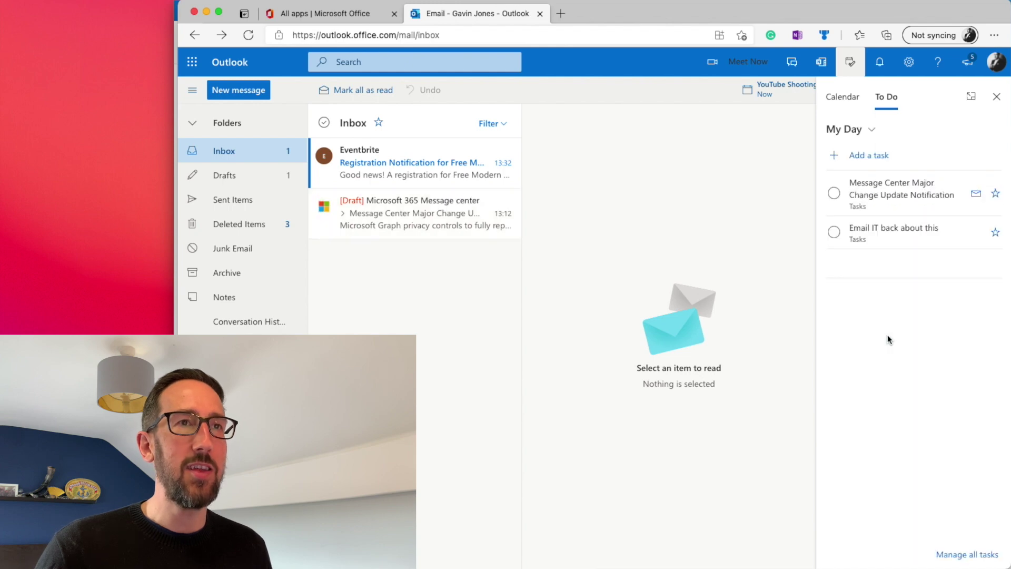
Rename the task created from the Message Center email as "Email Task 3".
click(851, 186)
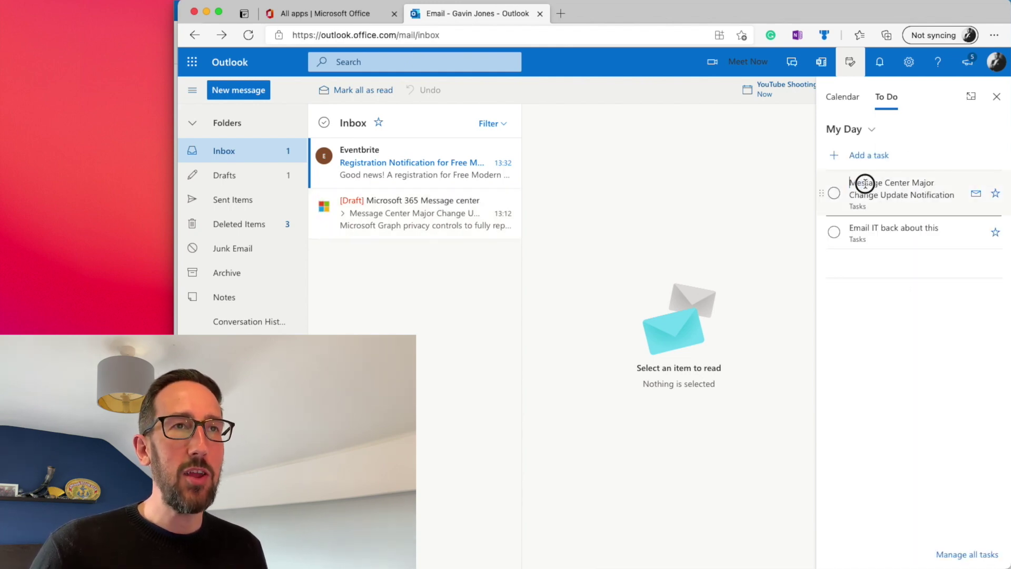
drag(864, 183, 947, 195)
text(Emakl)
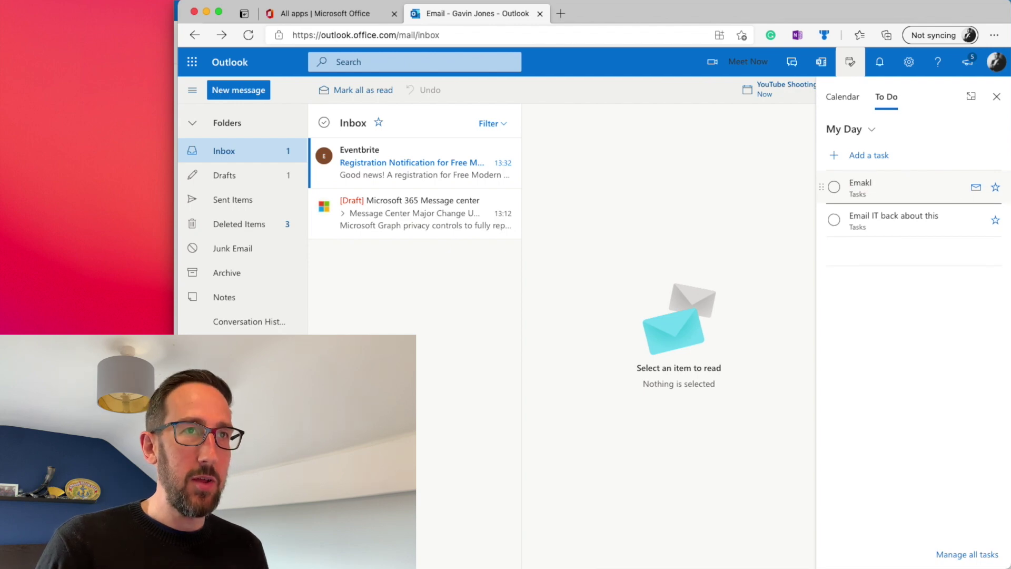
key(BackSpace)
key(BackSpace)
text(il Task 3)
key(Return)
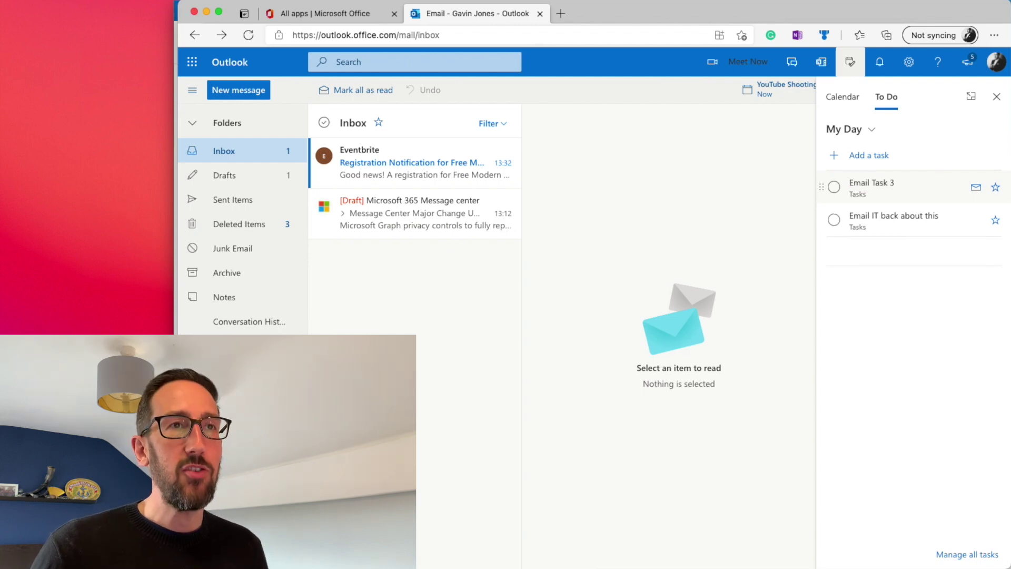
click(881, 186)
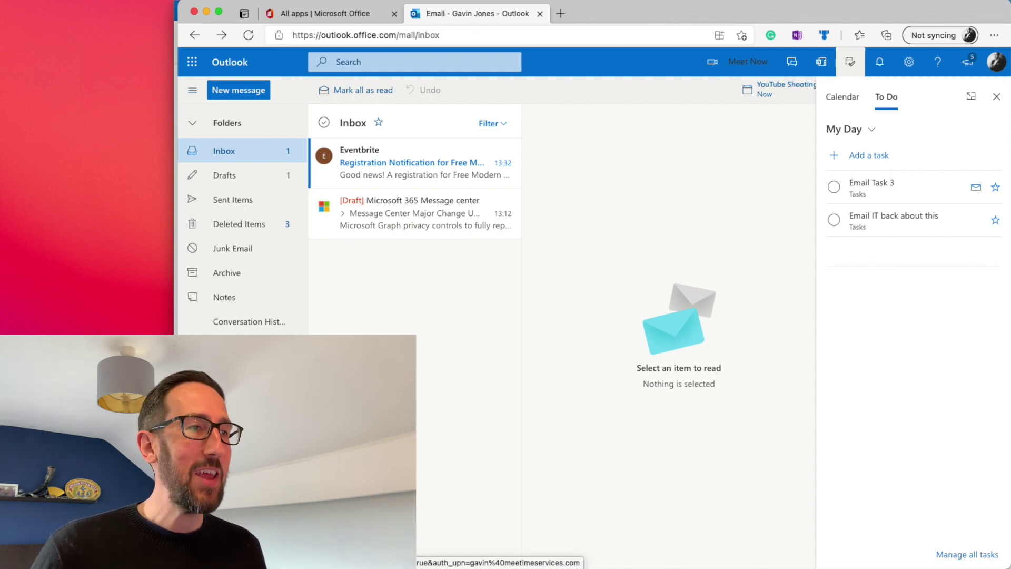
Open Email Task 3 in the full To Do app and read through its linked email in Outlook.
click(966, 554)
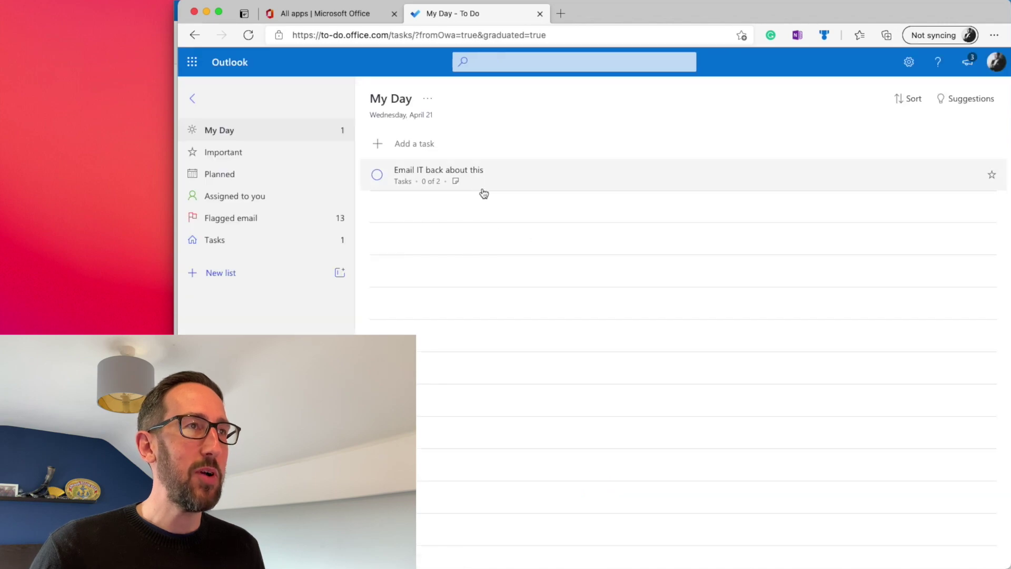
click(460, 173)
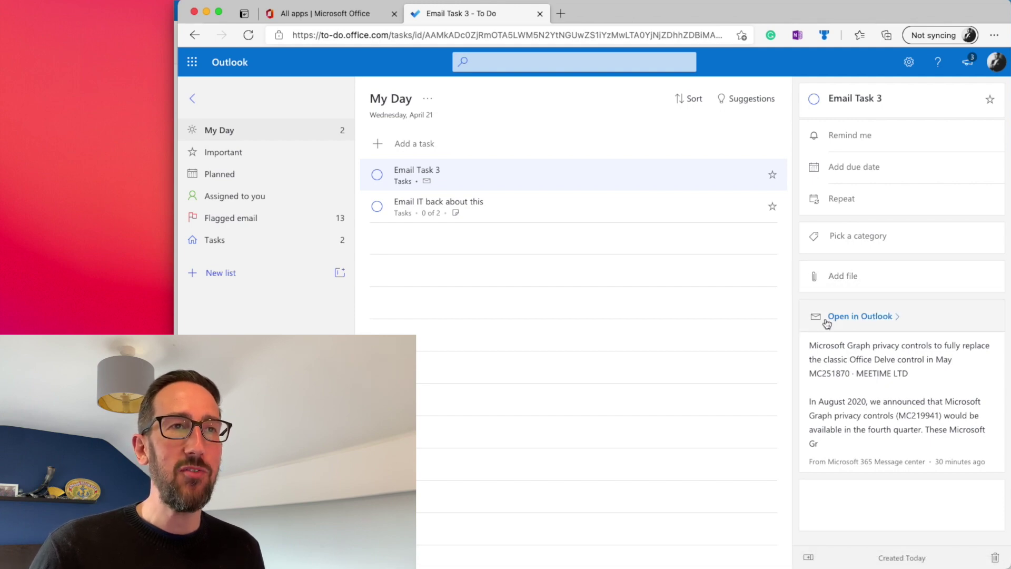
click(847, 317)
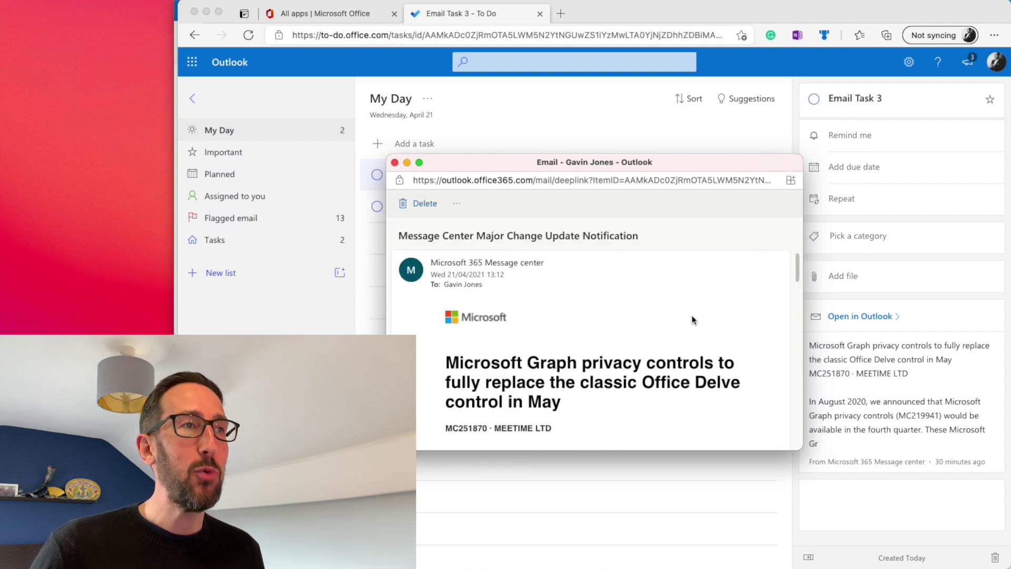
scroll(616, 337, down, 4)
scroll(626, 338, down, 10)
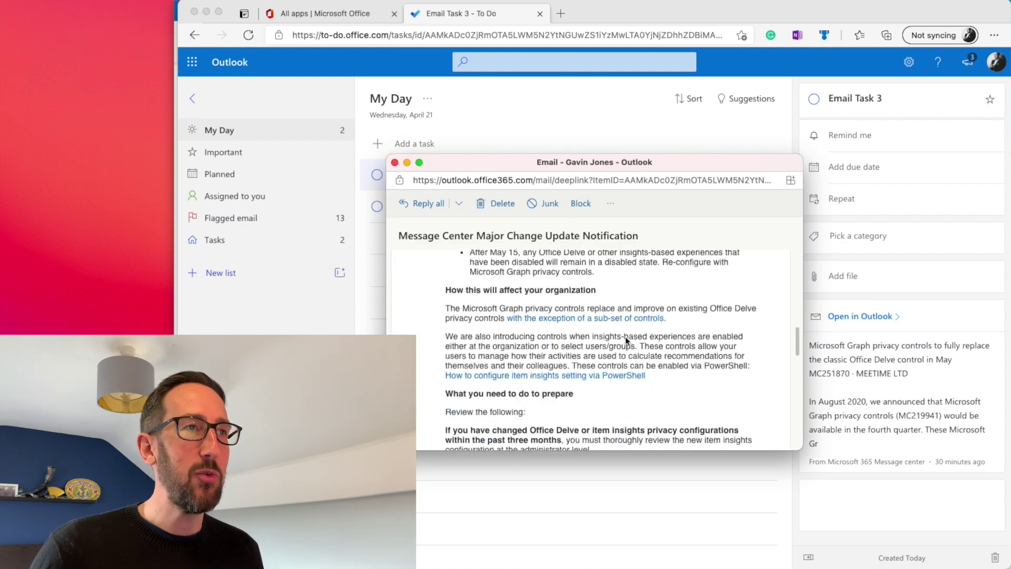
scroll(625, 338, up, 15)
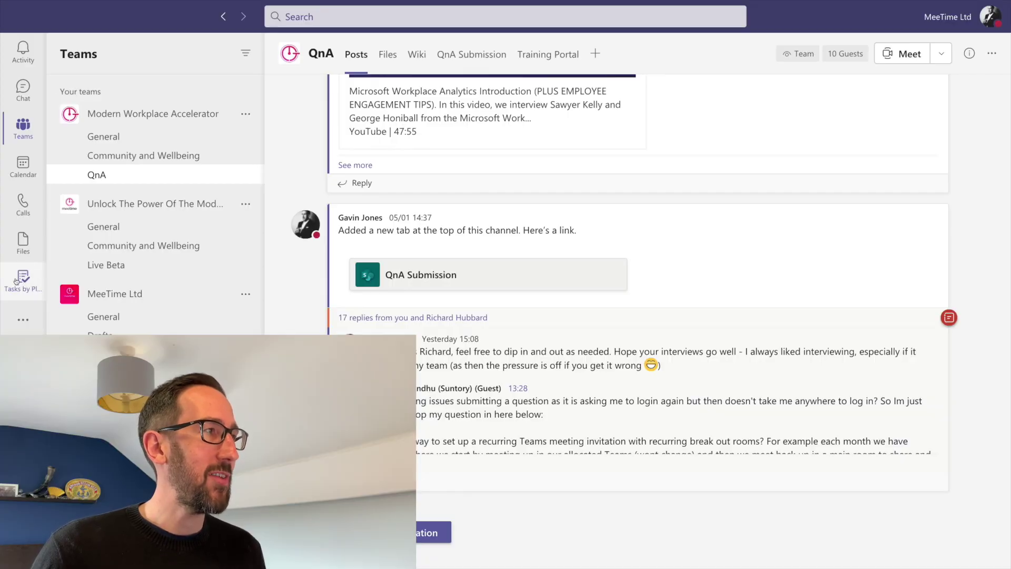
Switch to Microsoft Teams, open the Tasks by Planner and To Do app, and check its pinning options.
click(23, 320)
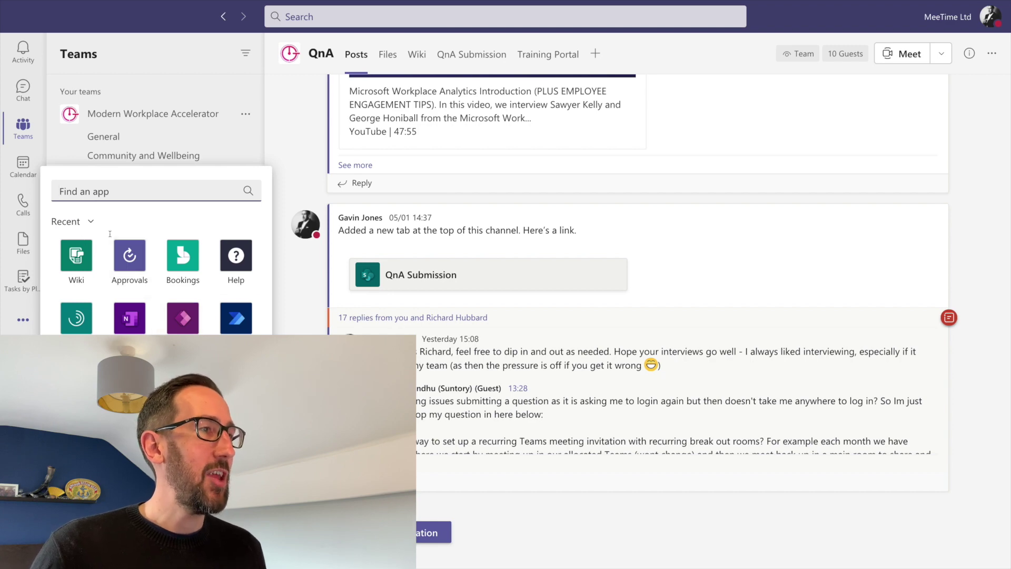
click(29, 285)
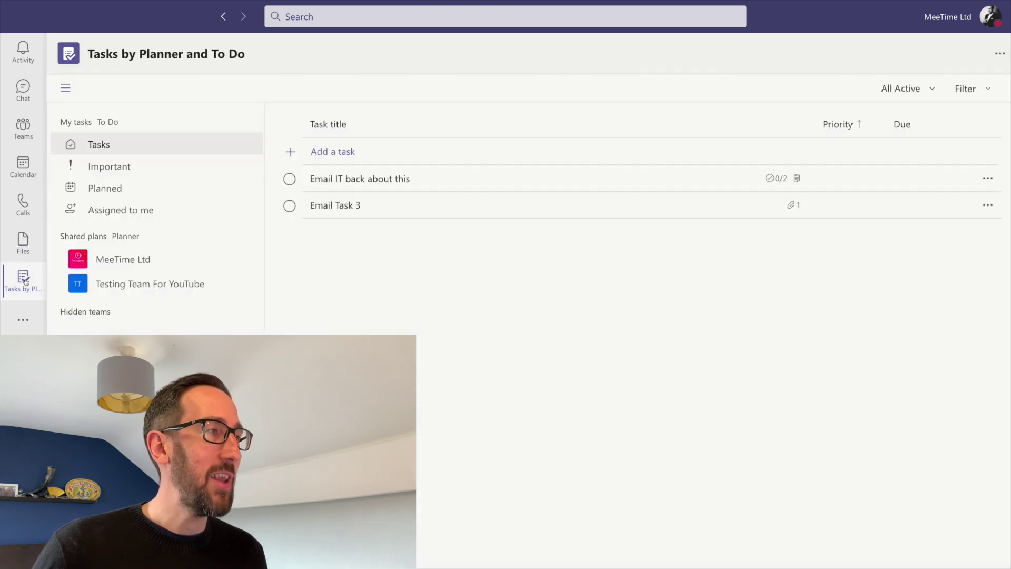
right_click(25, 283)
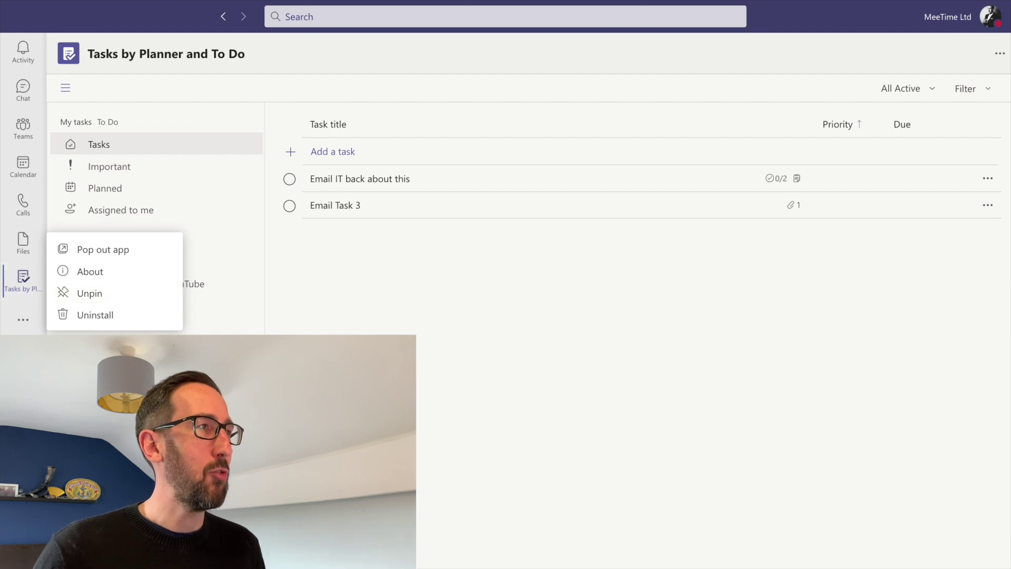
key(Escape)
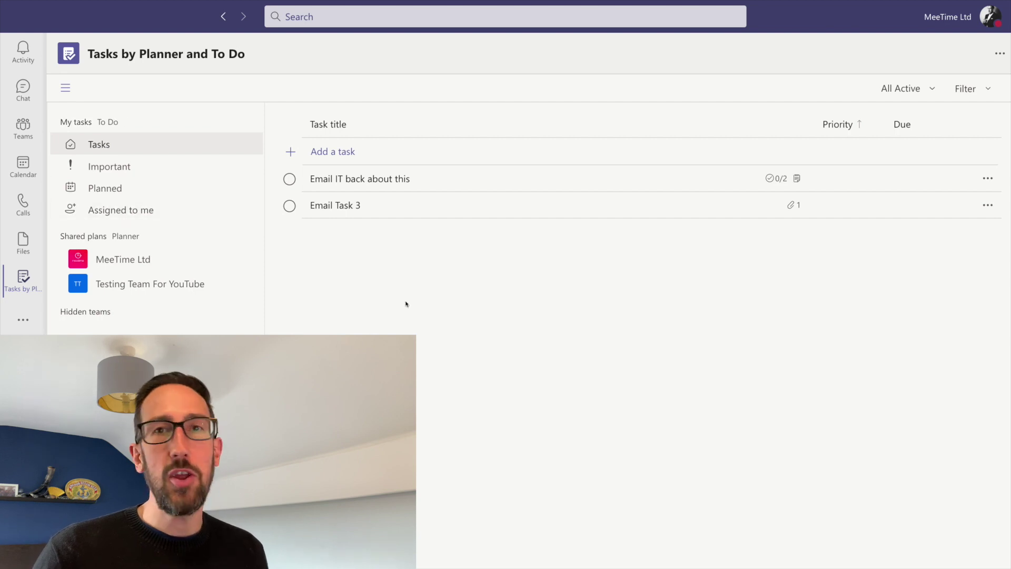
Examine the notes, checklist, priority and due date of the "Email IT back about this" task, and close its details.
click(658, 207)
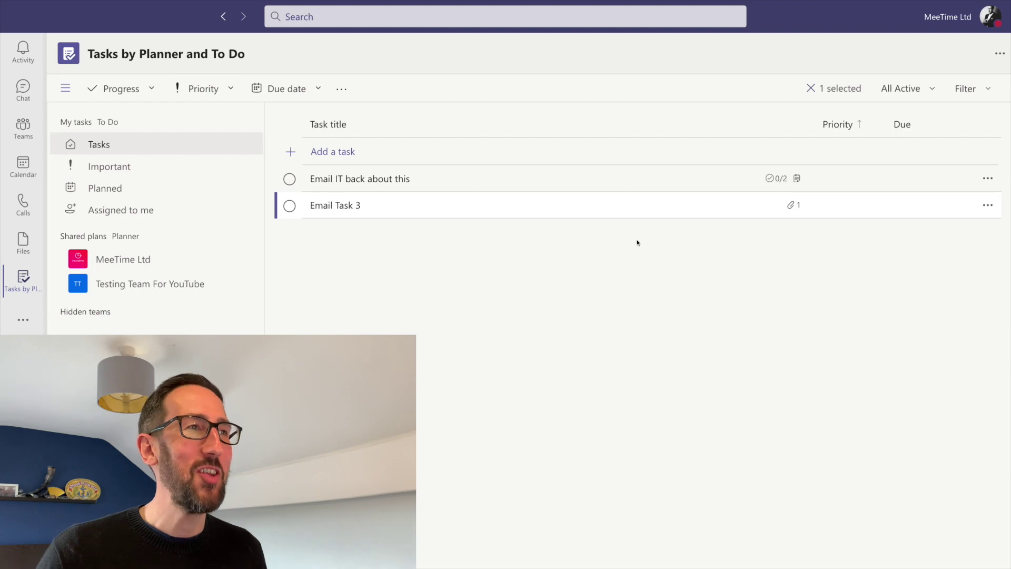
click(389, 180)
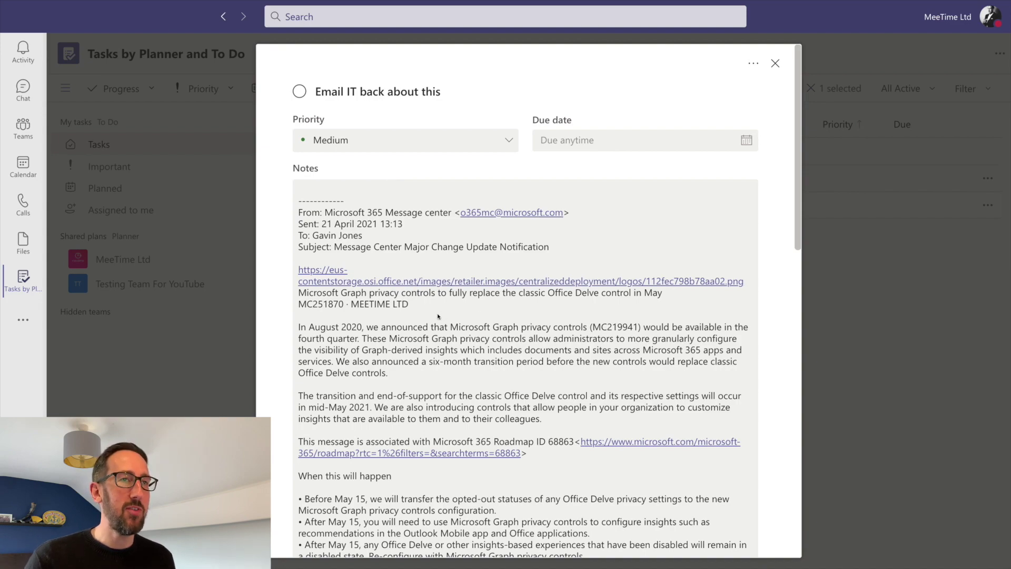
scroll(438, 316, down, 20)
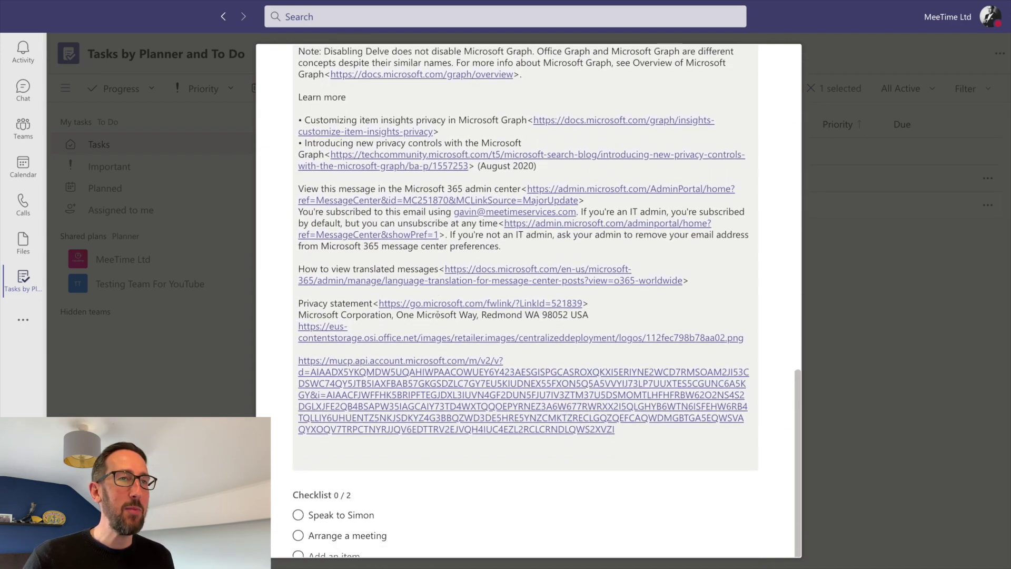
scroll(437, 315, down, 1)
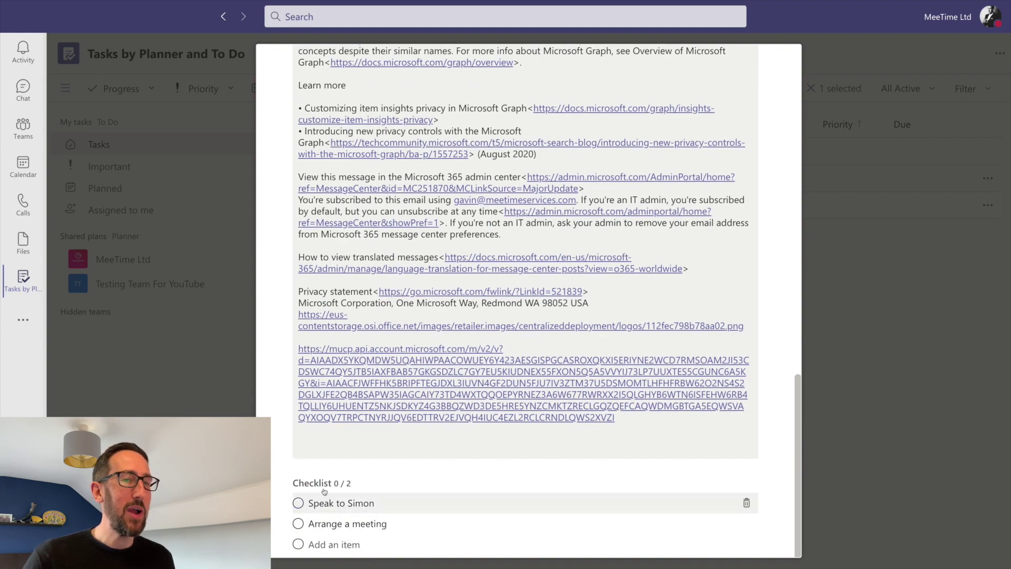
scroll(638, 140, up, 20)
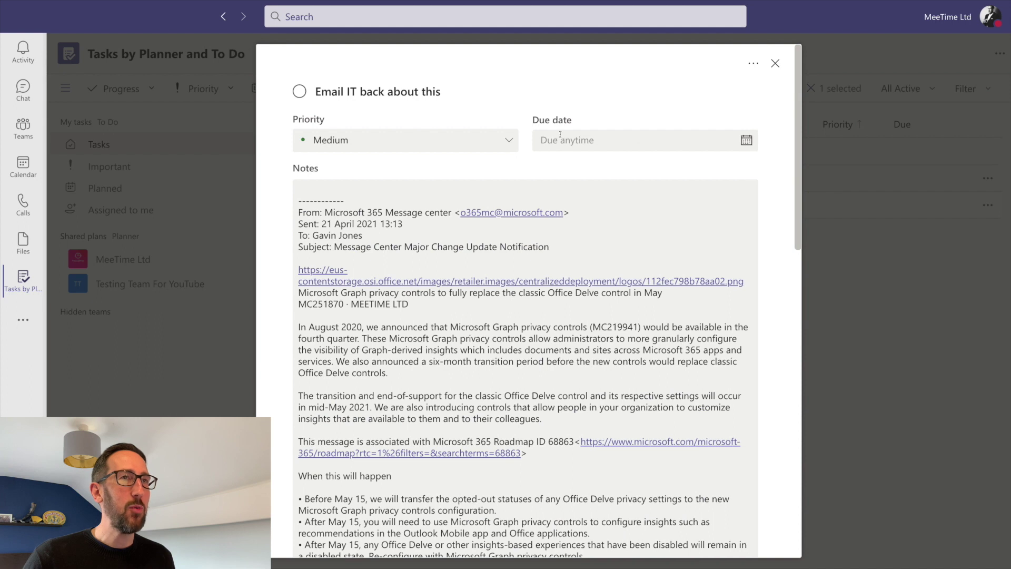
click(775, 63)
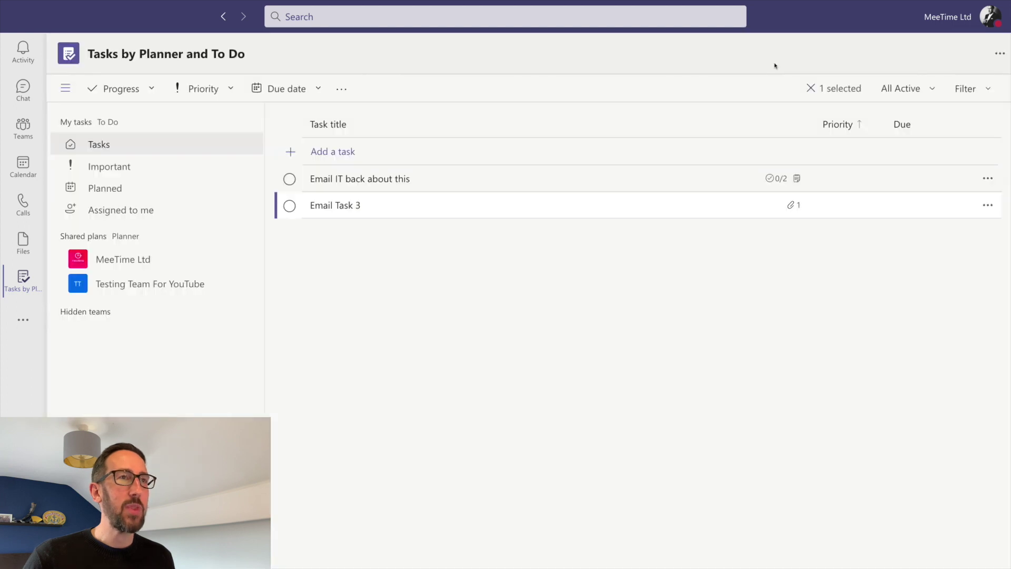
Check the priority, due date, notes and checklist of Email Task 3, and look at the additional actions available for it.
click(346, 207)
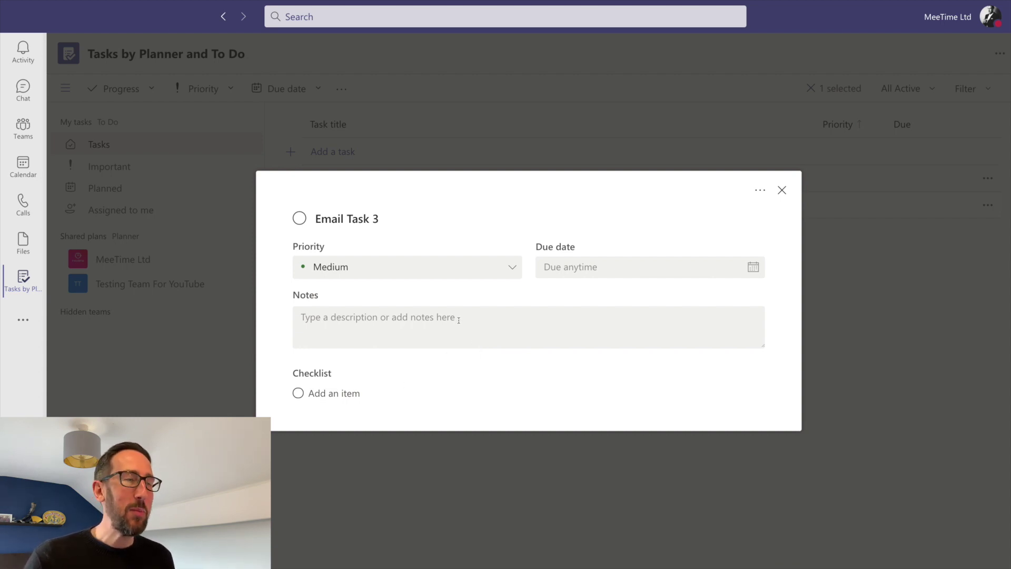
click(783, 190)
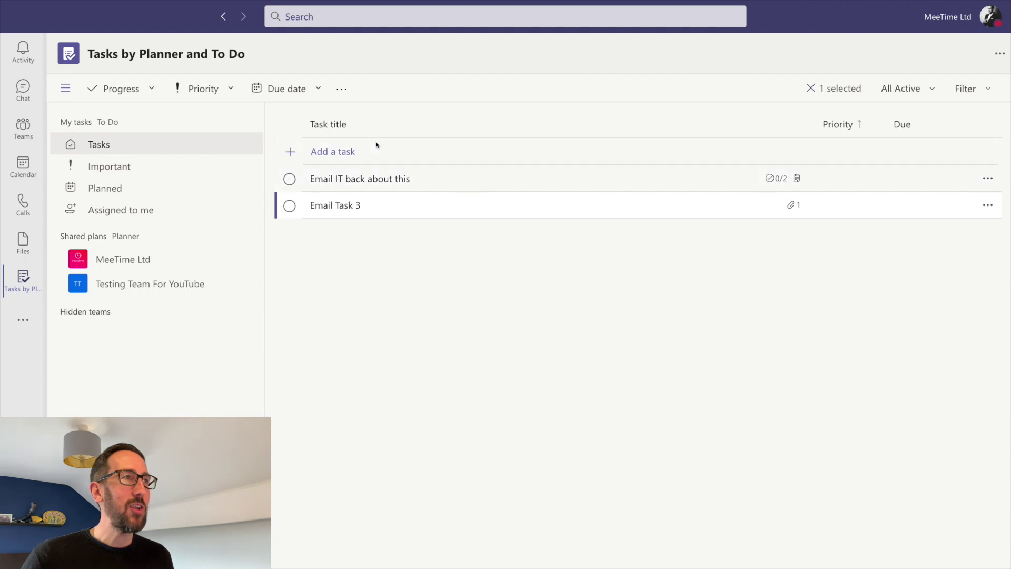
click(342, 89)
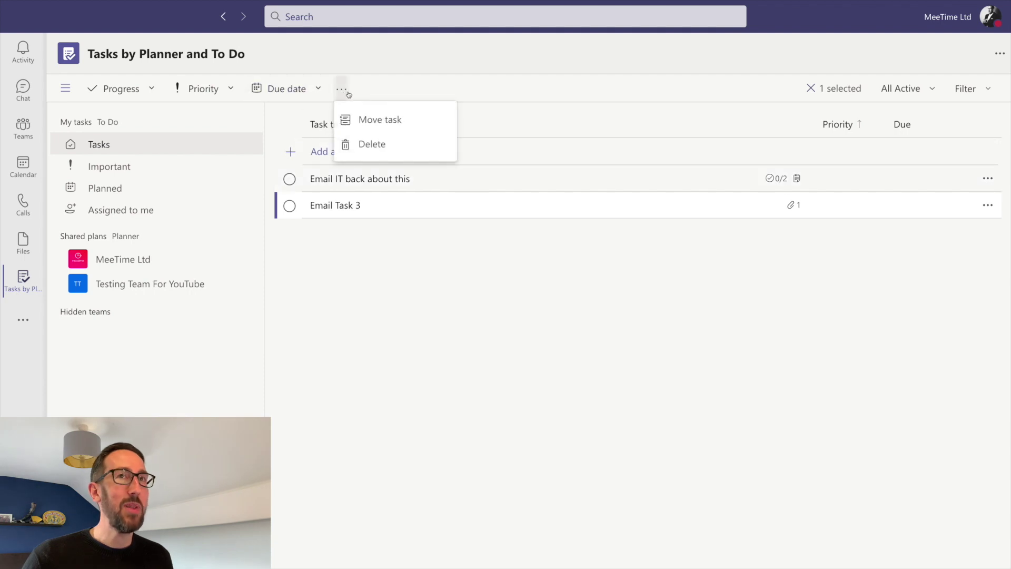
Open the completed Email 2 task, read through the email text in its notes down to the checklist, and close its details.
click(327, 182)
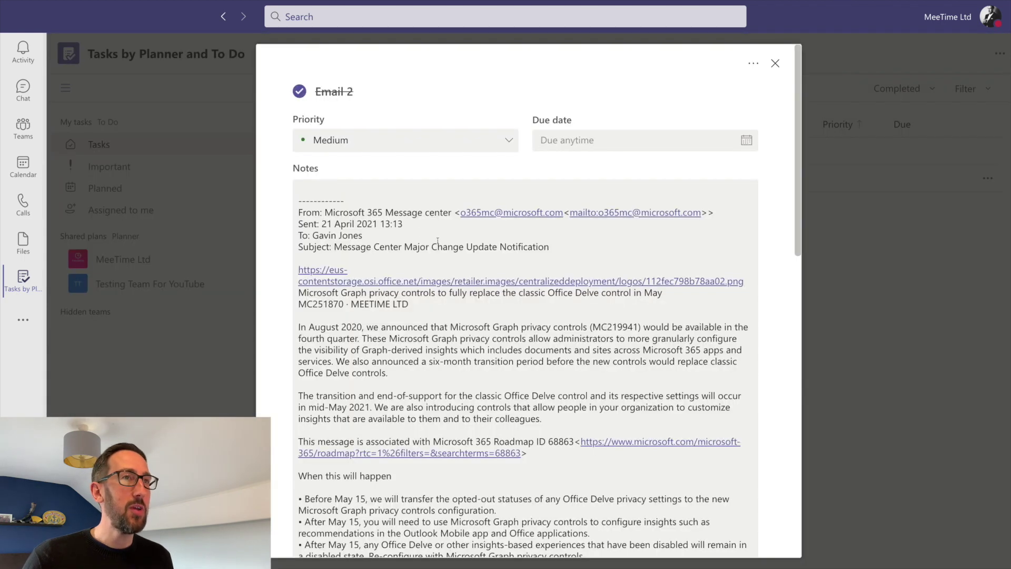
scroll(438, 241, down, 2)
scroll(437, 241, up, 2)
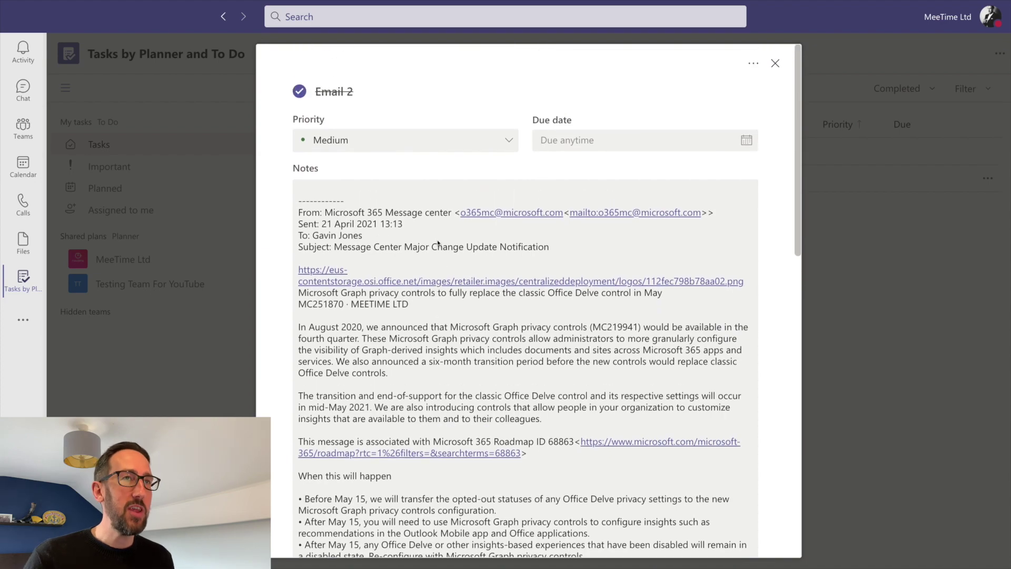
scroll(438, 243, down, 15)
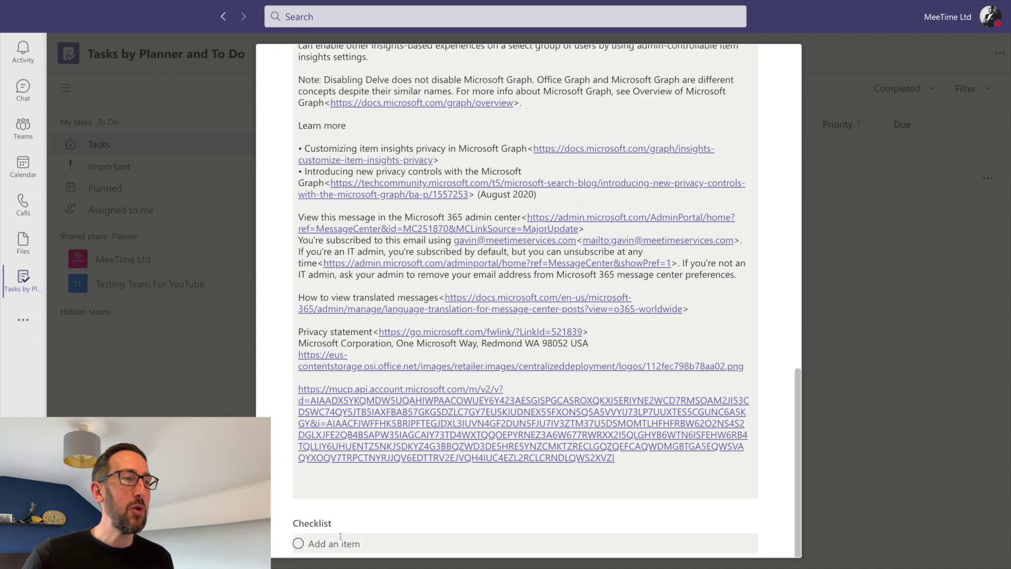
scroll(396, 480, up, 12)
scroll(396, 480, up, 2)
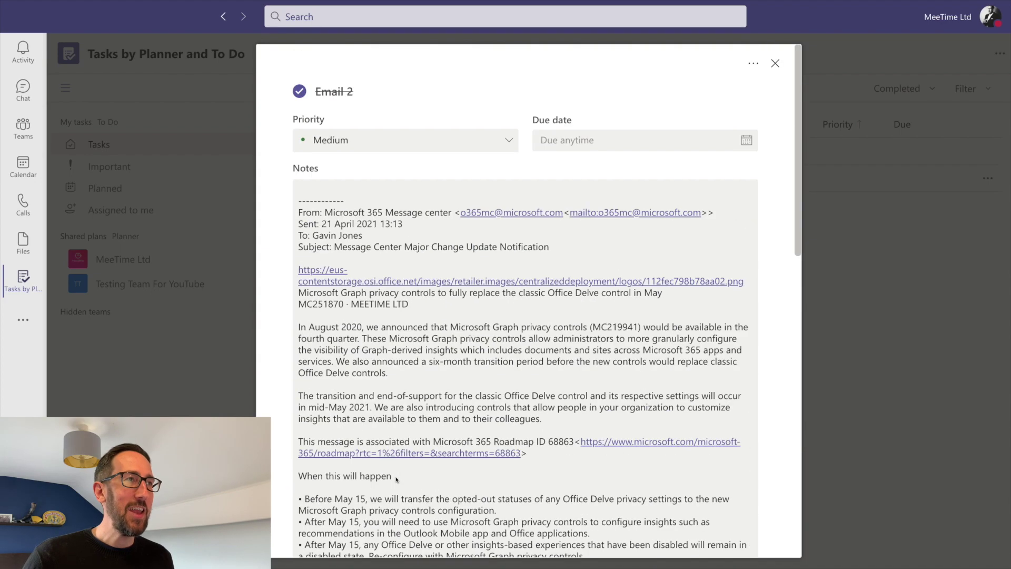
click(774, 63)
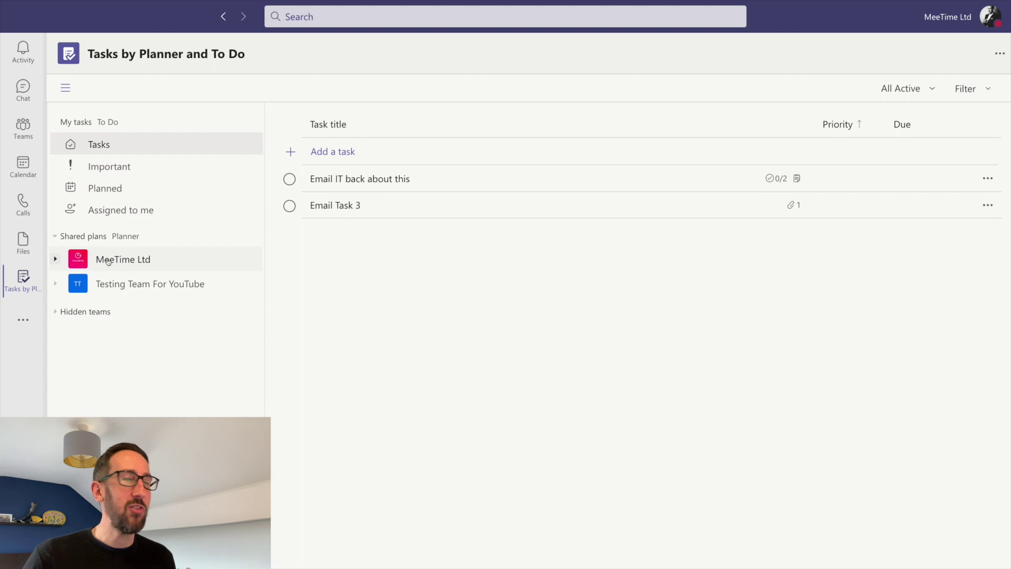
View the MeeTime Actions Enrolment plan of the MeeTime Ltd team and look at the shared plans of Testing Team For YouTube.
click(55, 259)
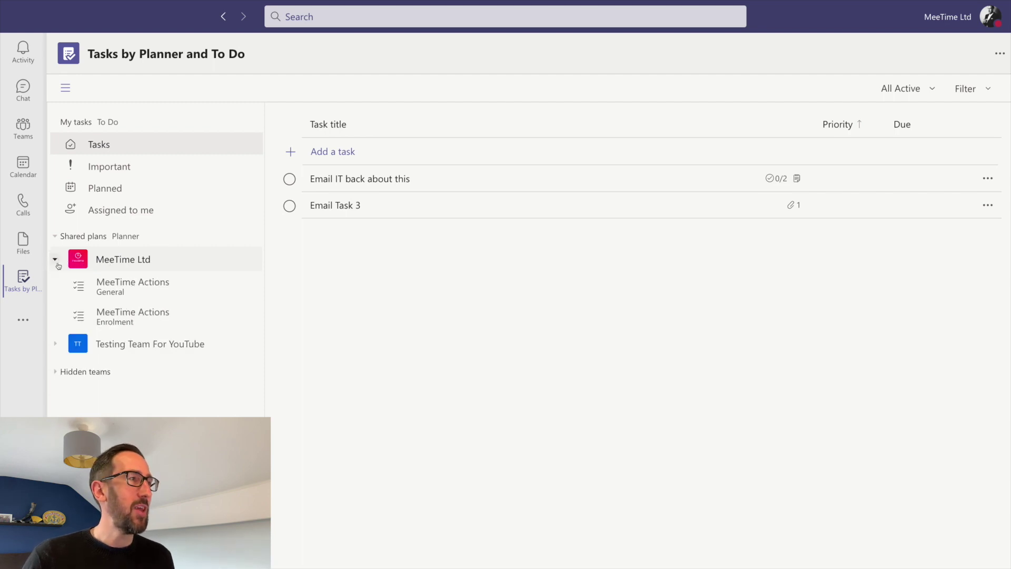
click(117, 315)
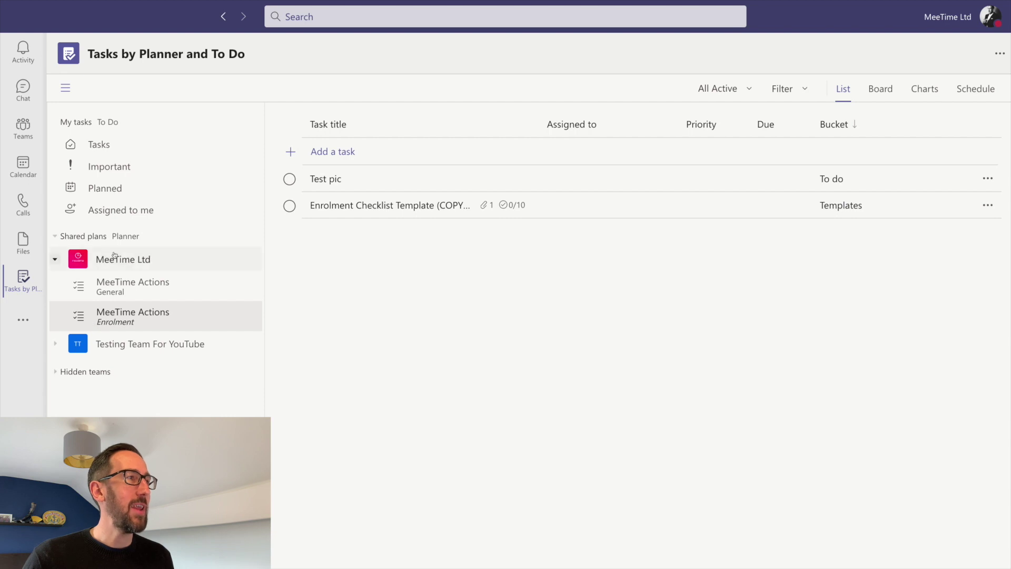
click(55, 344)
click(55, 343)
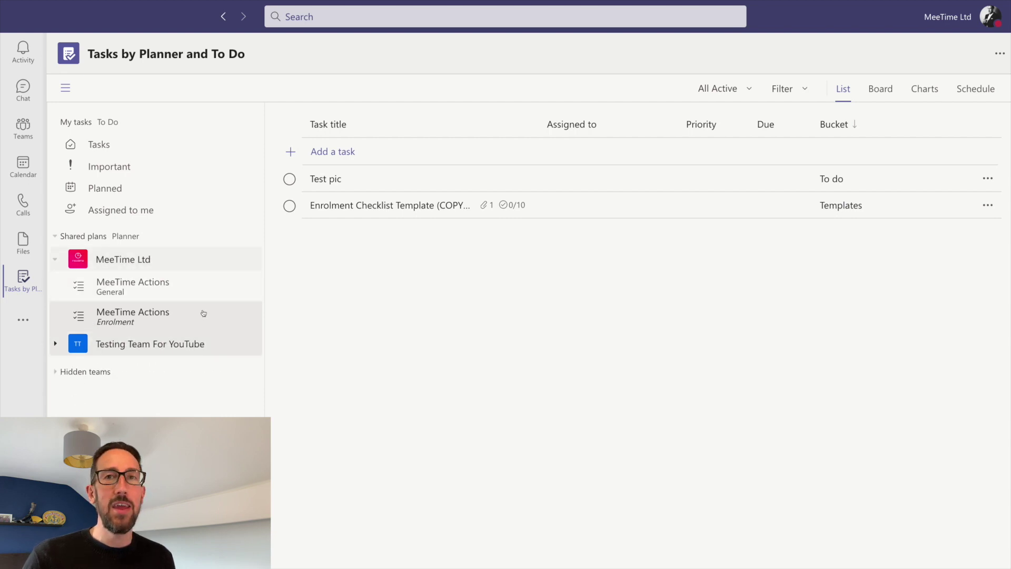